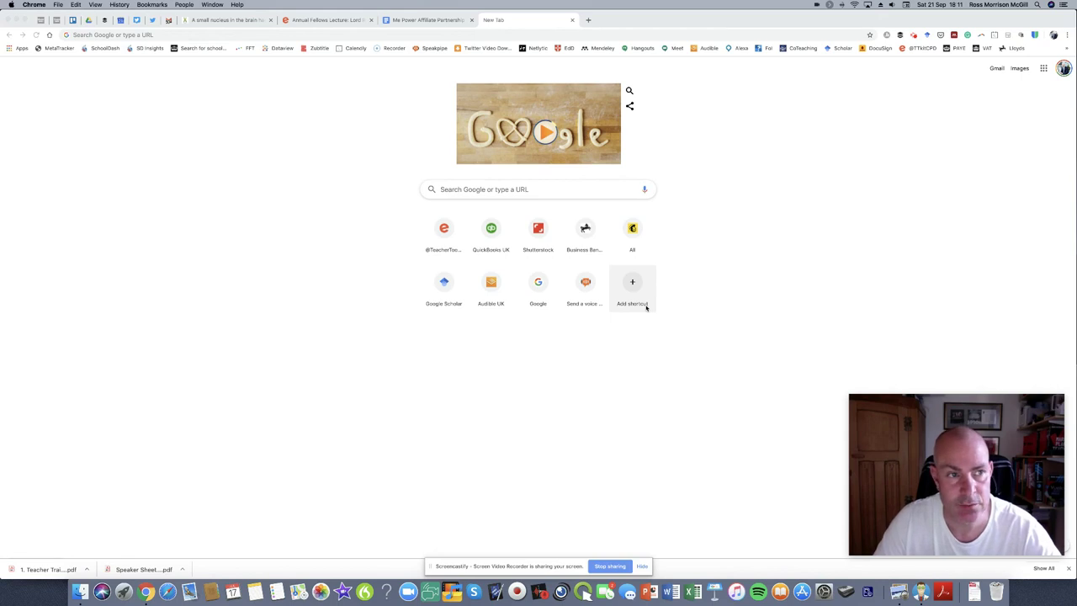
# - Open Google Scholar in the new tab, and open the Movement for Learning article from the reloaded TeacherToolkit author page
pyautogui.click(843, 47)
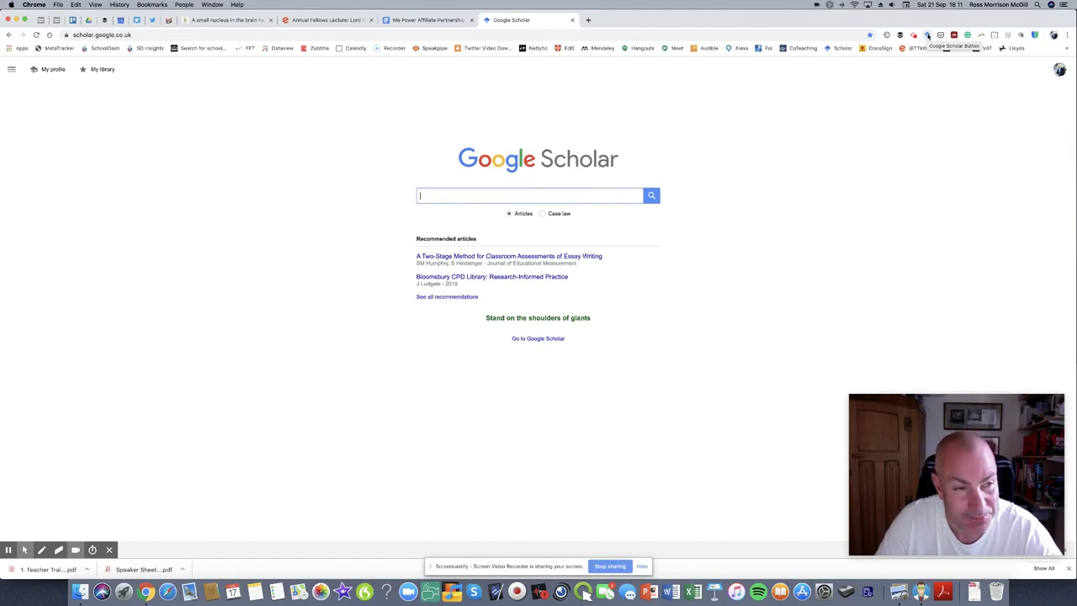
pyautogui.click(22, 35)
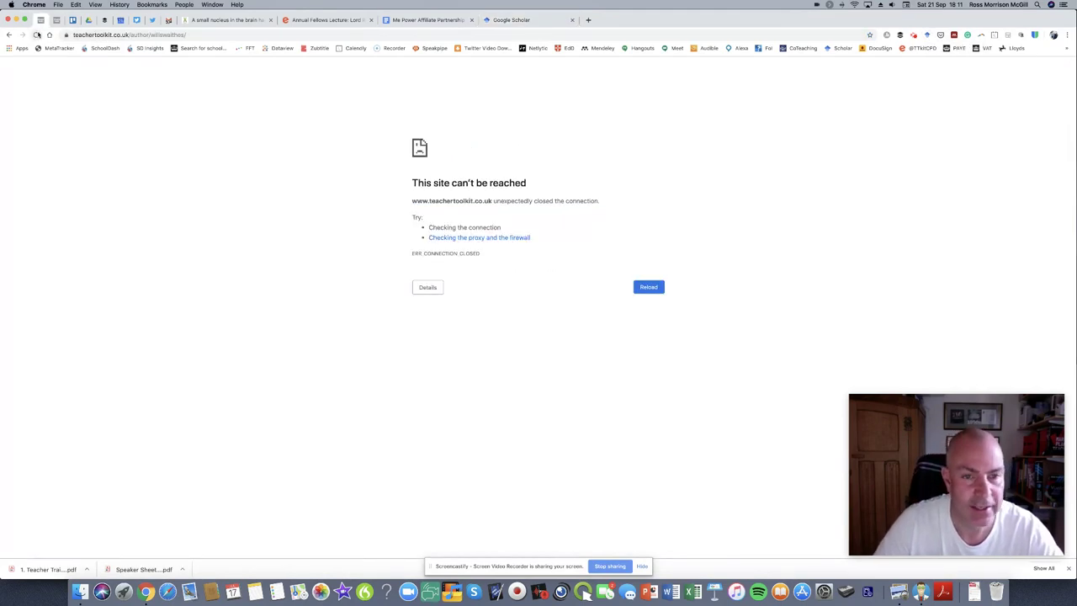
pyautogui.click(36, 35)
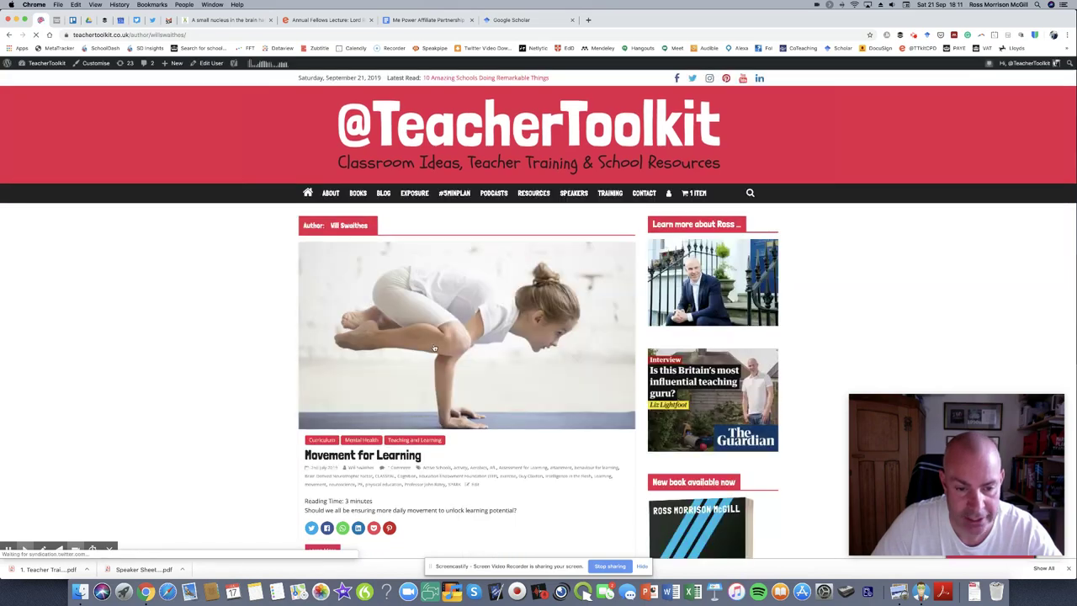
pyautogui.click(434, 347)
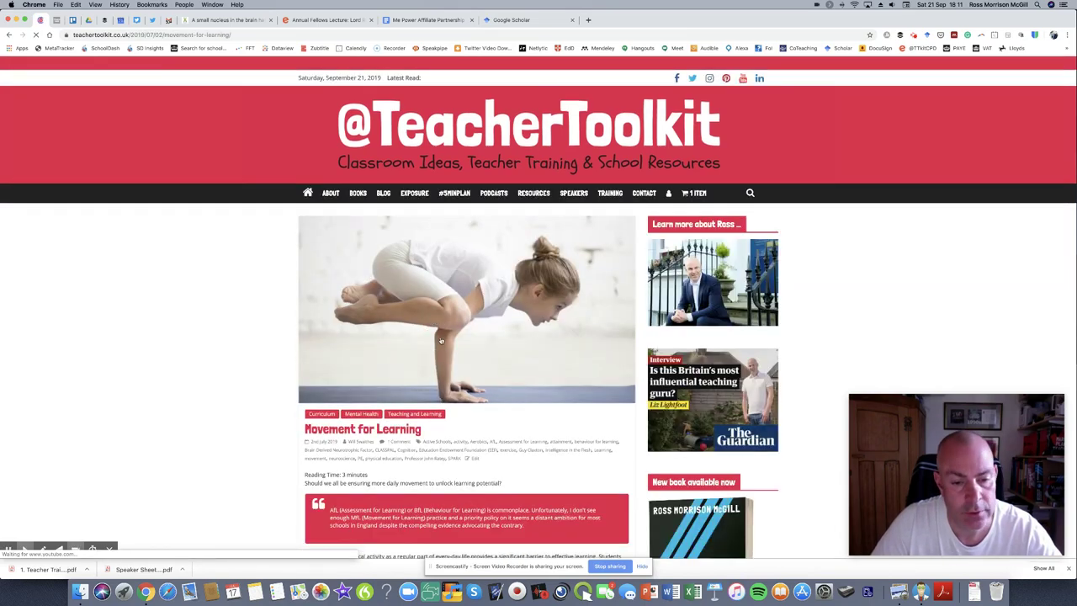
# - Look up the phrase "Behaviour for Learning" from the article's opening quote with the Google Scholar Button extension, and close its results
pyautogui.scroll(-5, 440, 340)
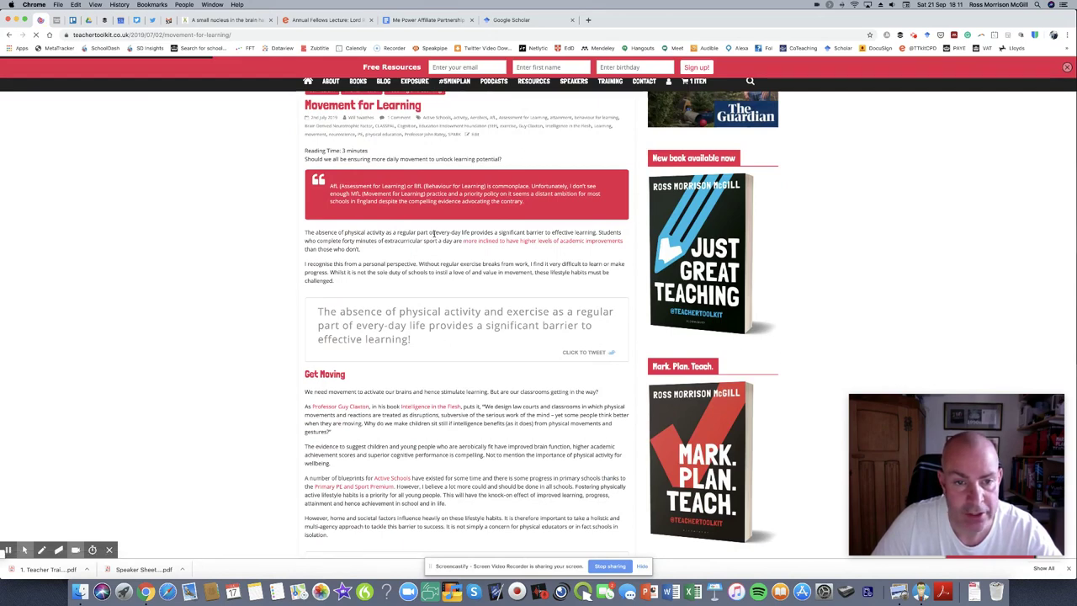
pyautogui.moveTo(482, 186); pyautogui.dragTo(425, 186)
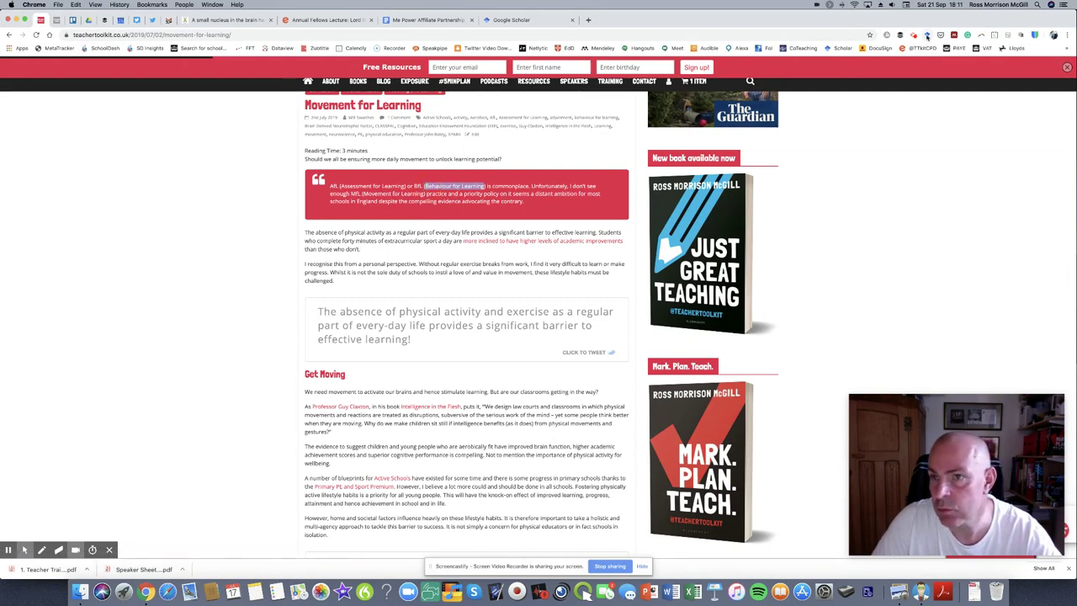
pyautogui.click(927, 36)
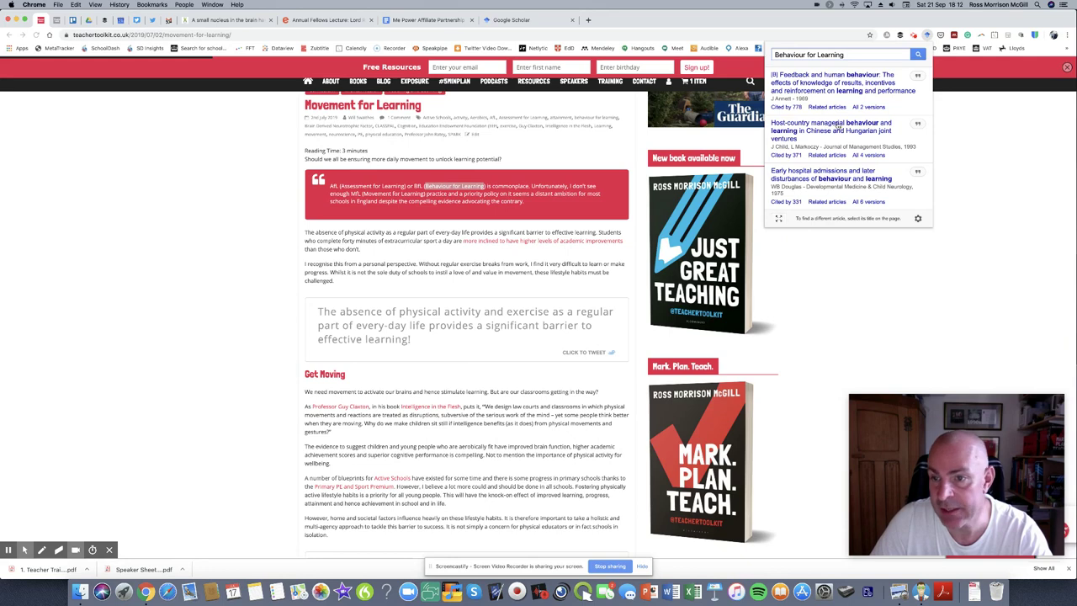
pyautogui.click(987, 134)
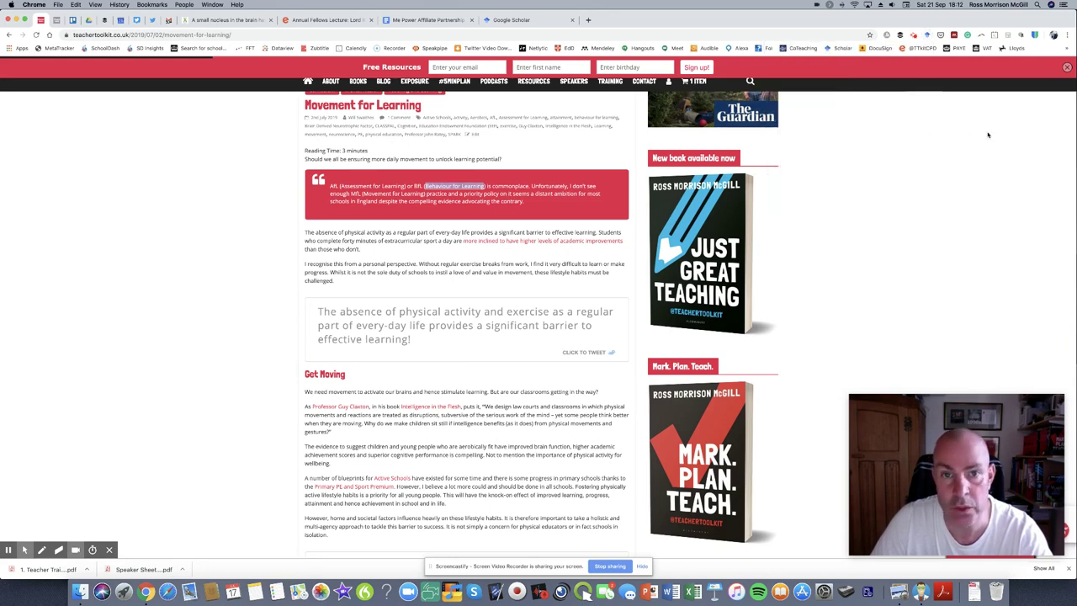
# - Search Google Scholar for verbal feedback in the classroom and limit the results to articles since 2019
pyautogui.click(511, 20)
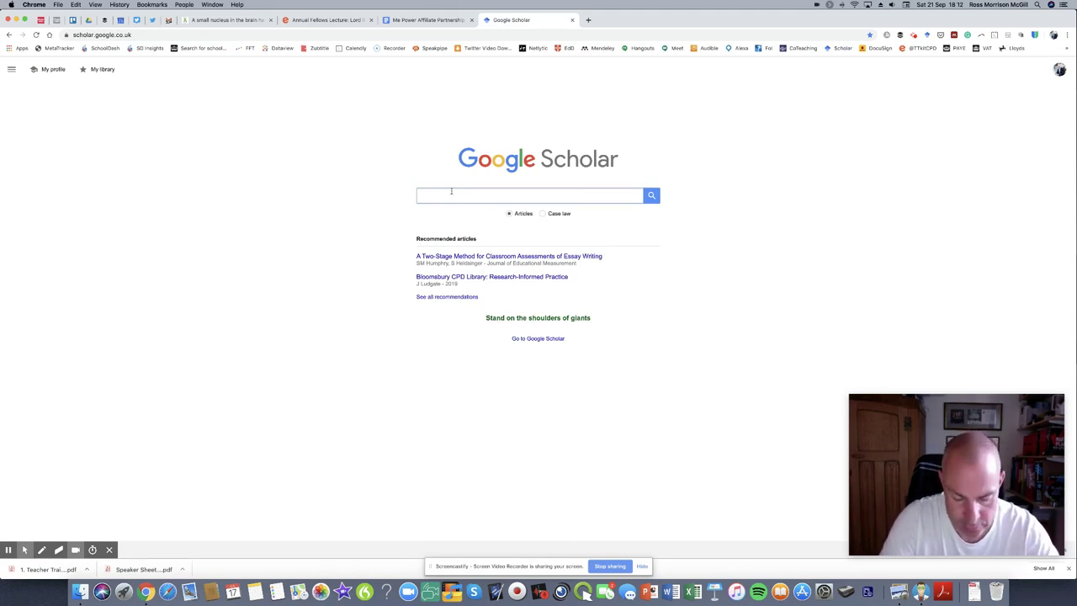
pyautogui.write('ver')
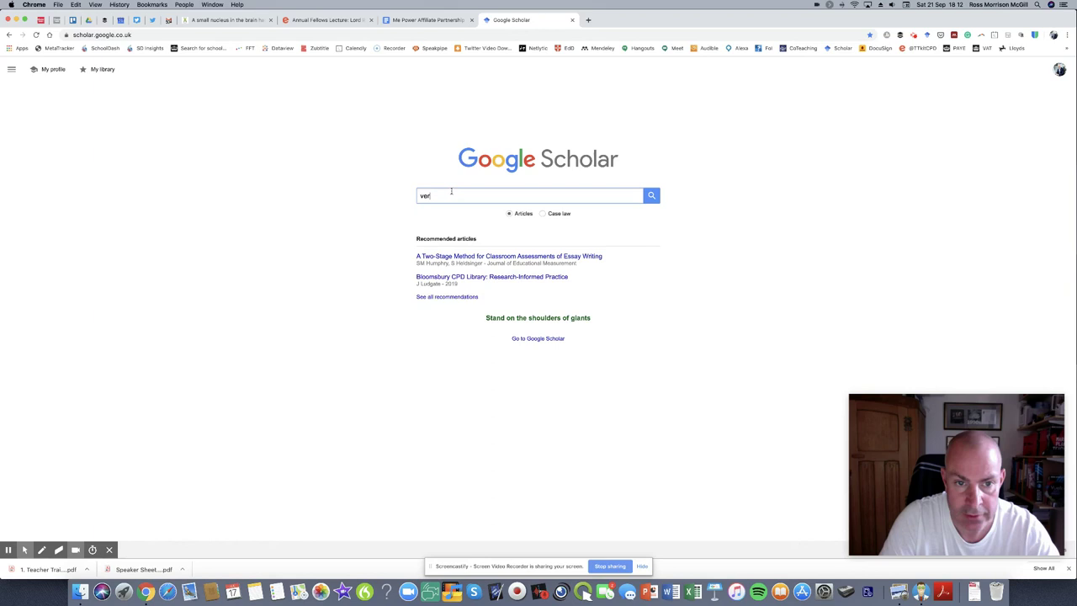
pyautogui.write('bal feedb')
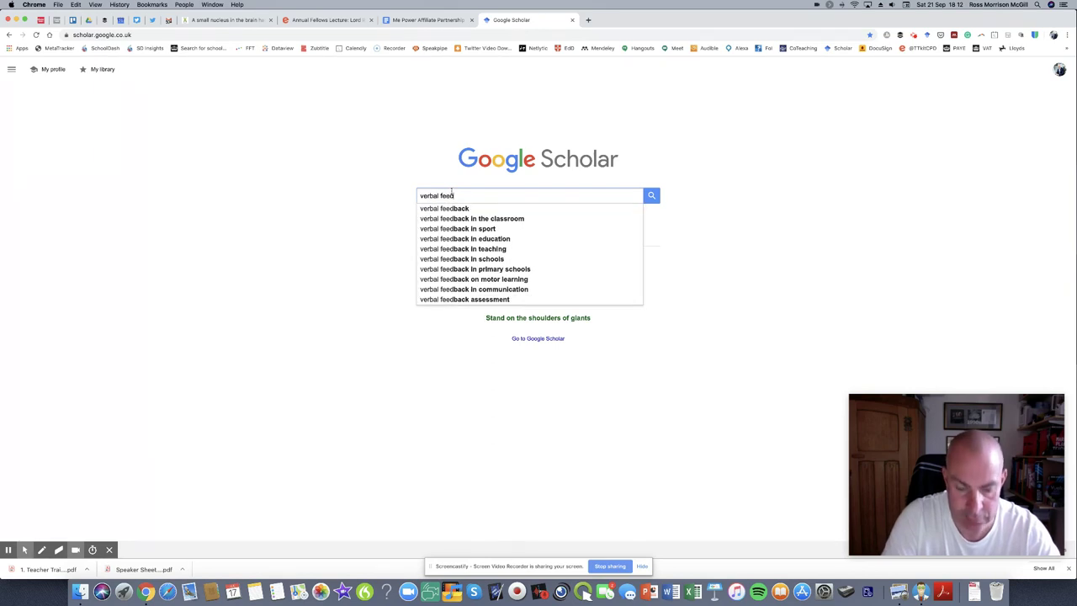
pyautogui.write('ack in the c')
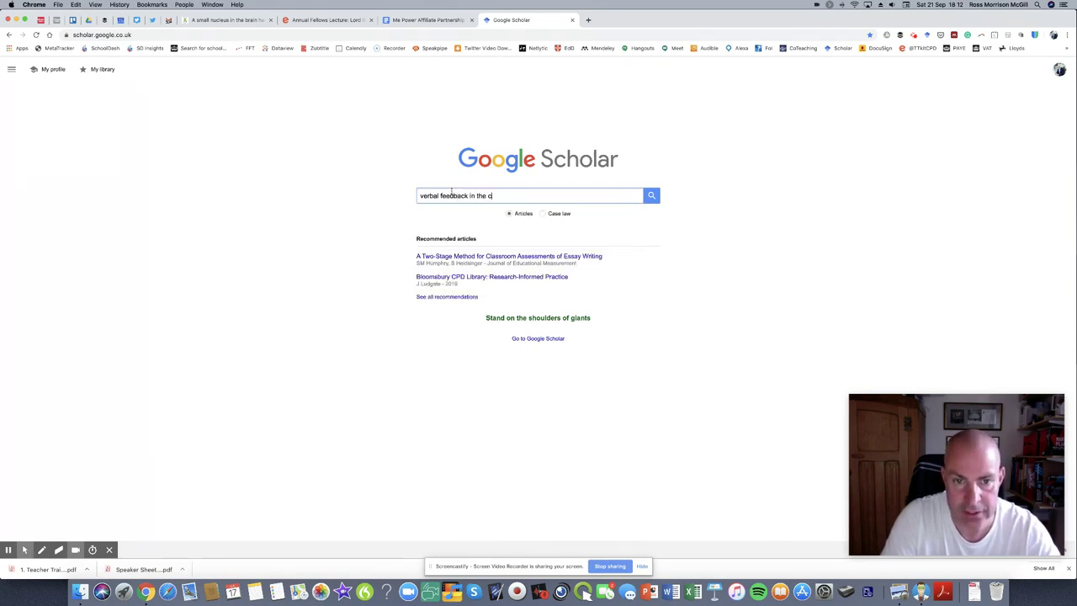
pyautogui.write('lassroom')
pyautogui.press('Return')
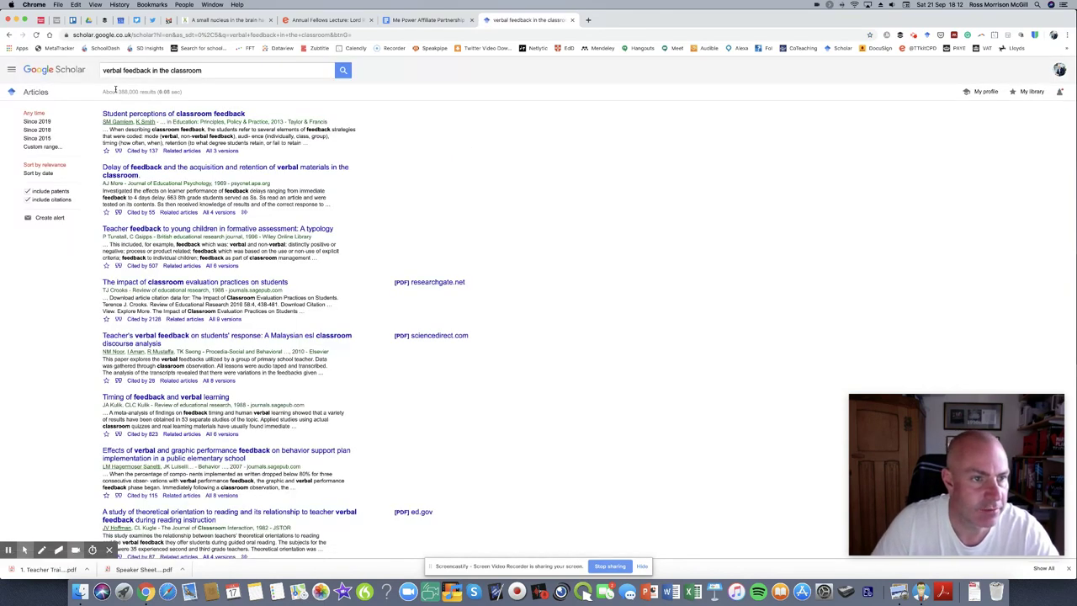
pyautogui.moveTo(118, 91); pyautogui.dragTo(143, 91)
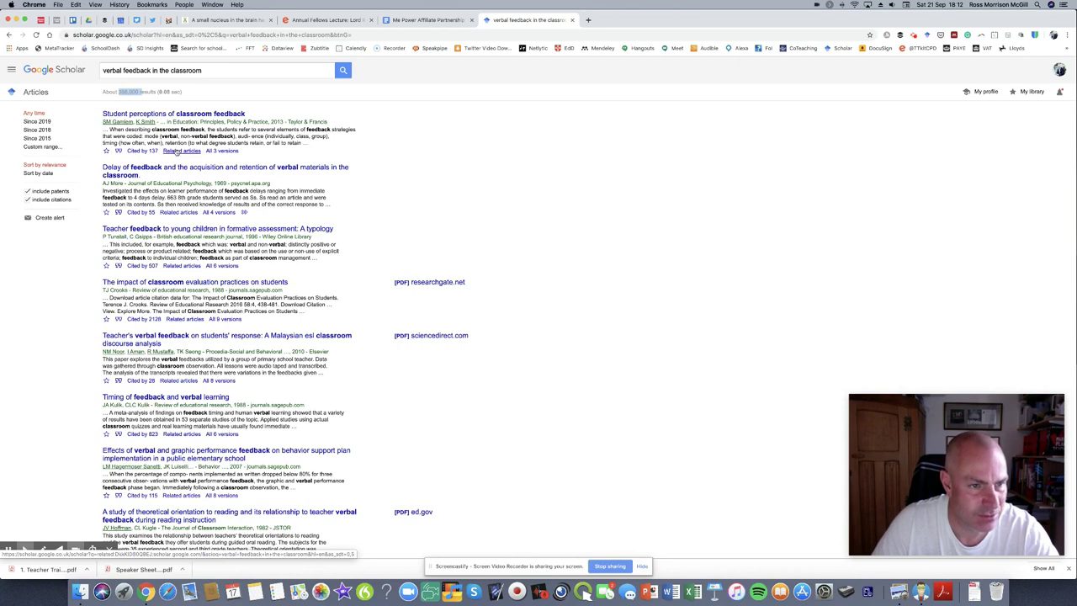
pyautogui.click(38, 121)
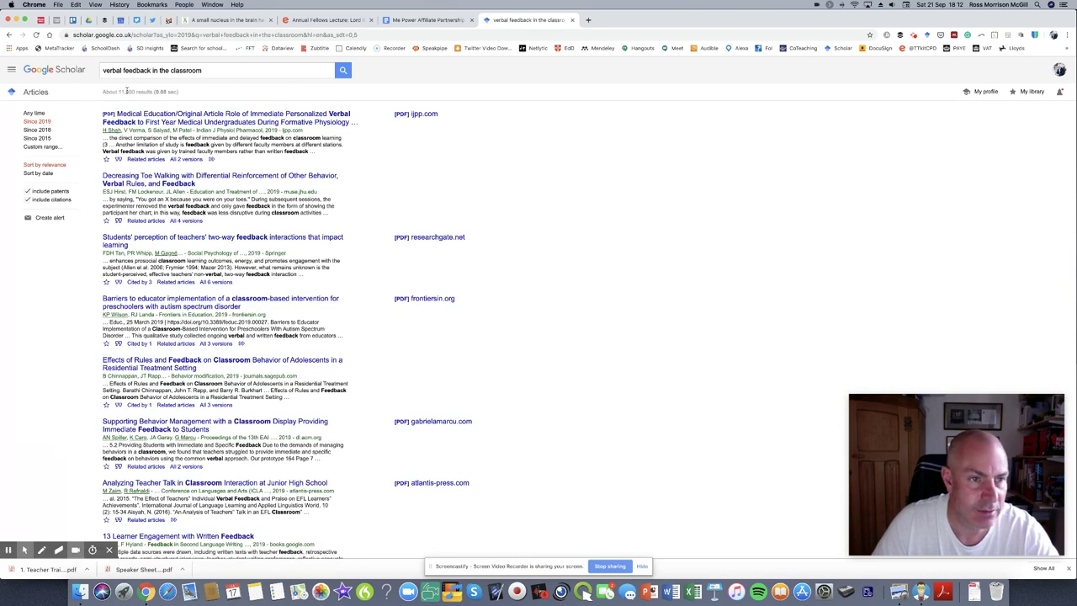
# - Refine the search by adding the quoted term "England" to the query, and check the number of results
pyautogui.click(227, 76)
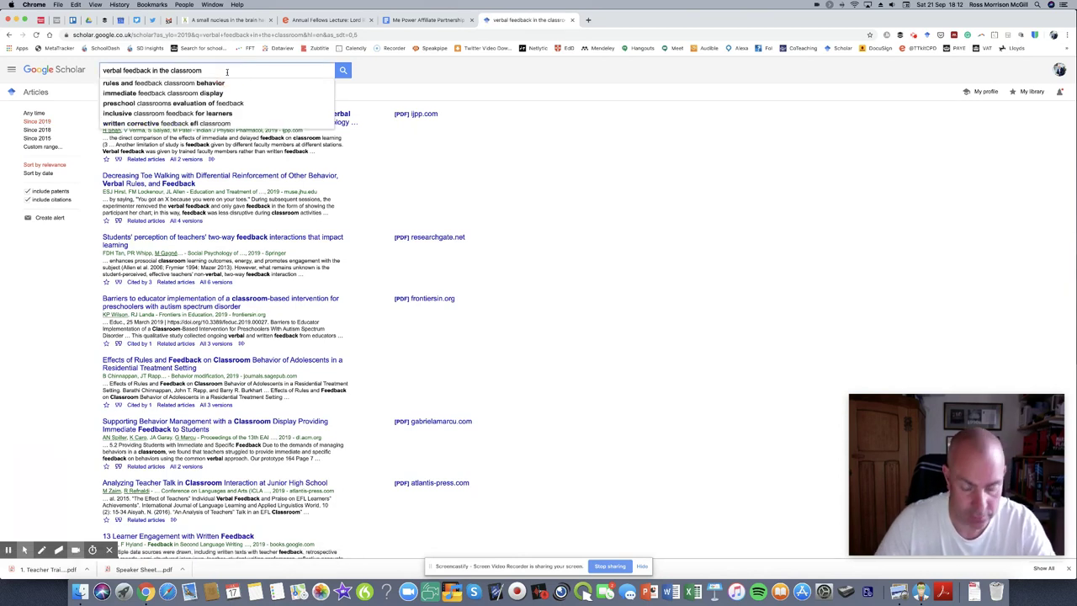
pyautogui.write('"Eng')
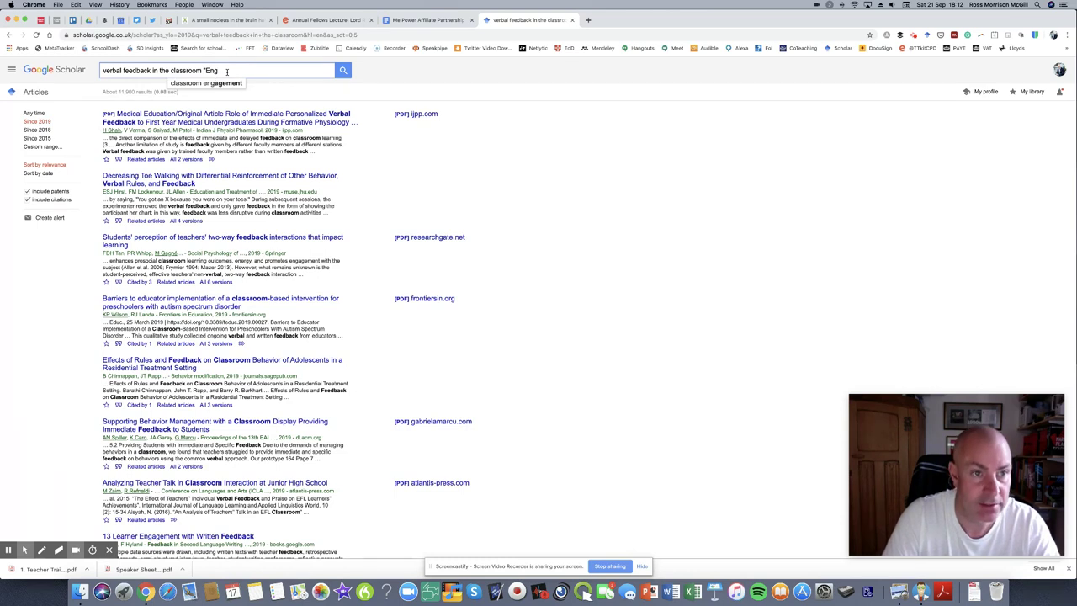
pyautogui.write('lan')
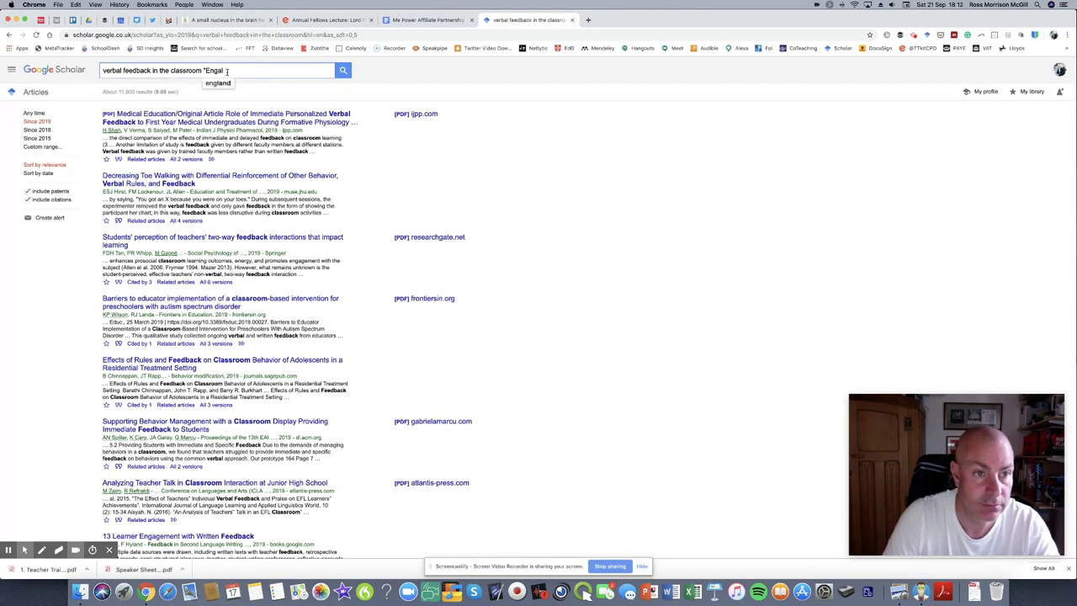
pyautogui.write('d"')
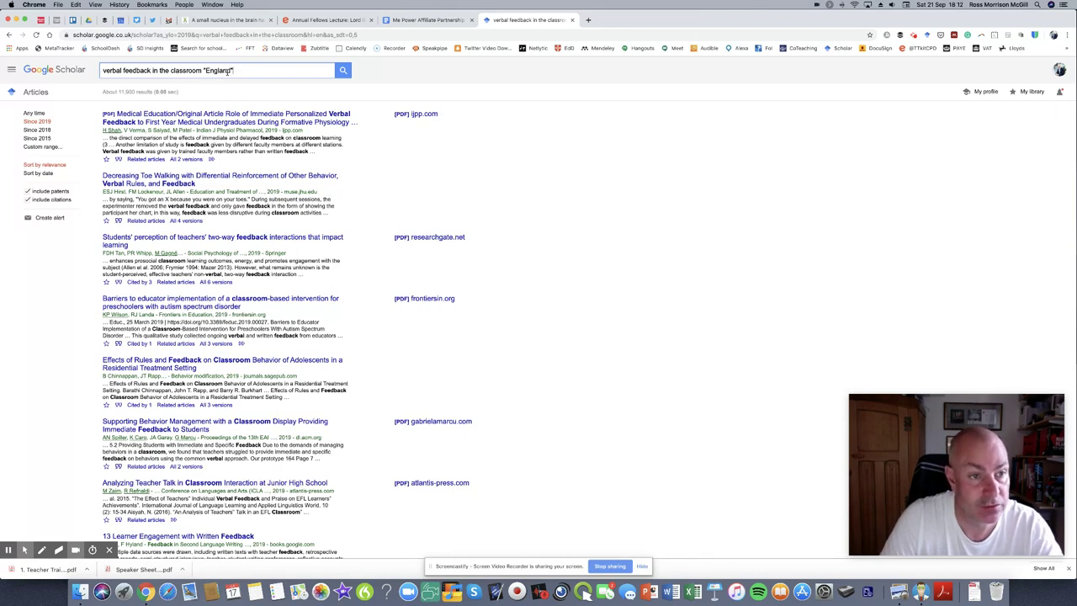
pyautogui.press('Return')
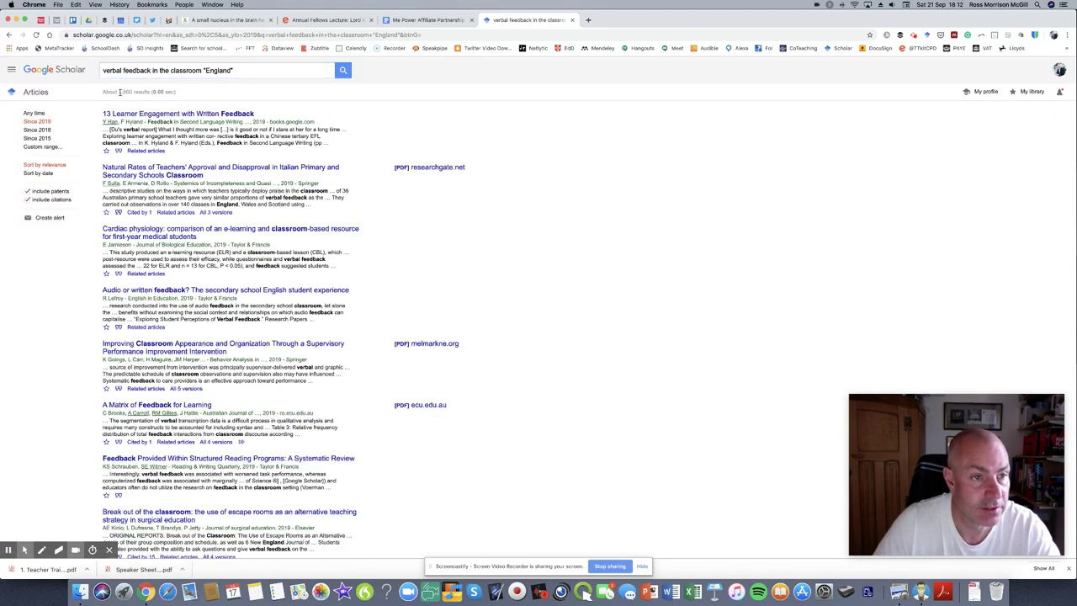
pyautogui.moveTo(119, 91); pyautogui.dragTo(150, 91)
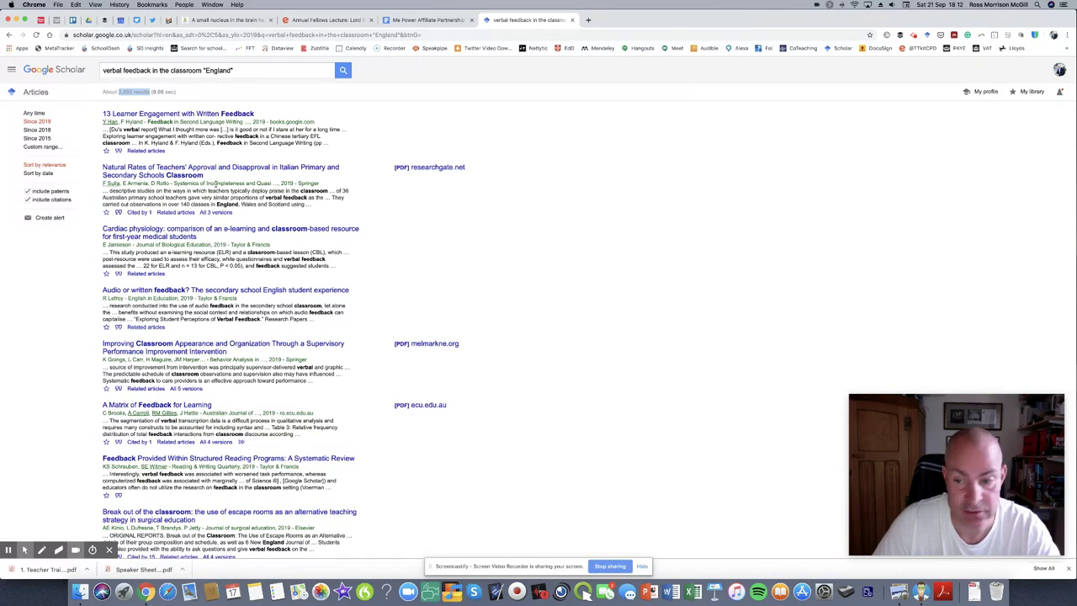
# - Narrow the search further by adding the unquoted words English teacher after "England"
pyautogui.click(252, 73)
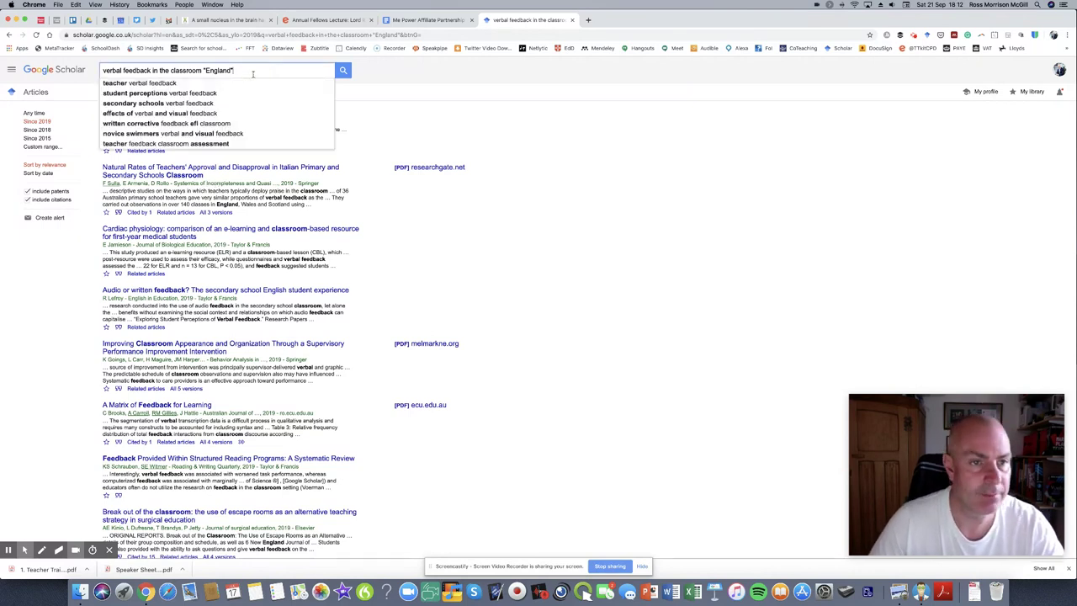
pyautogui.write('Eng')
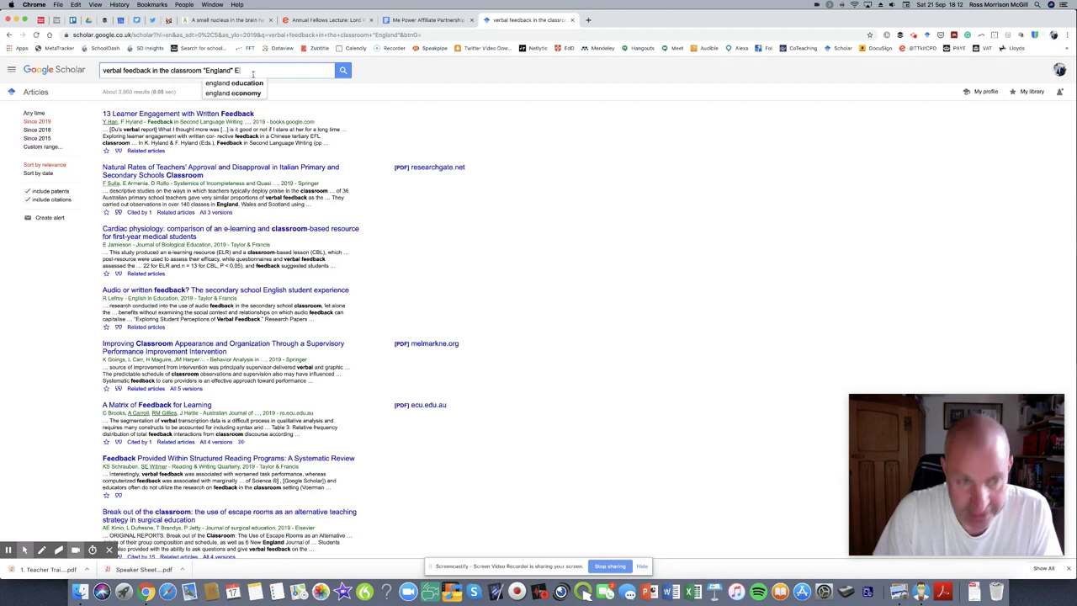
pyautogui.write('lish ')
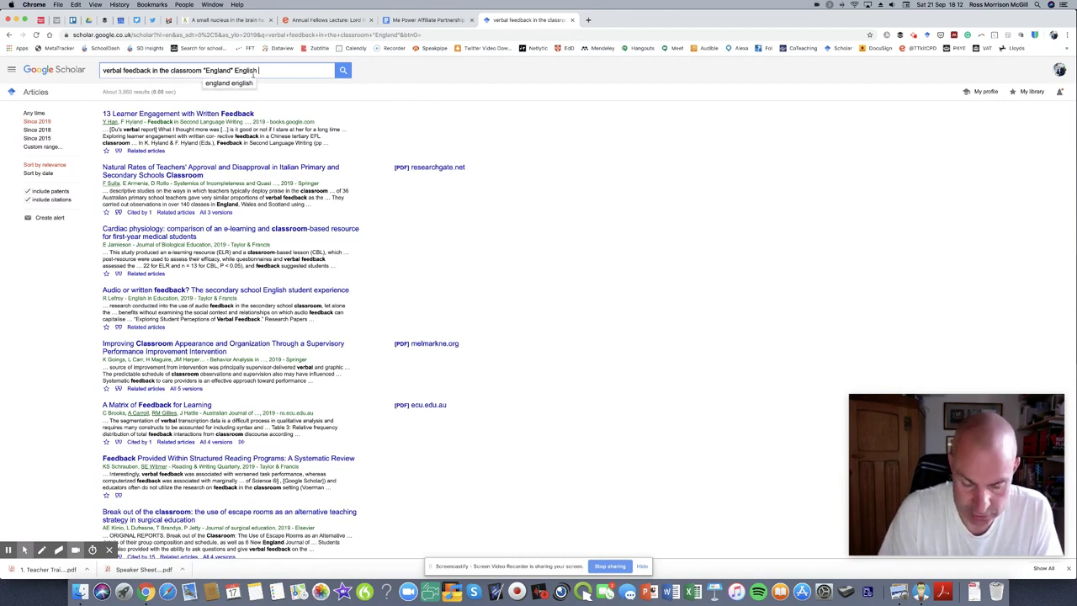
pyautogui.write('teacher')
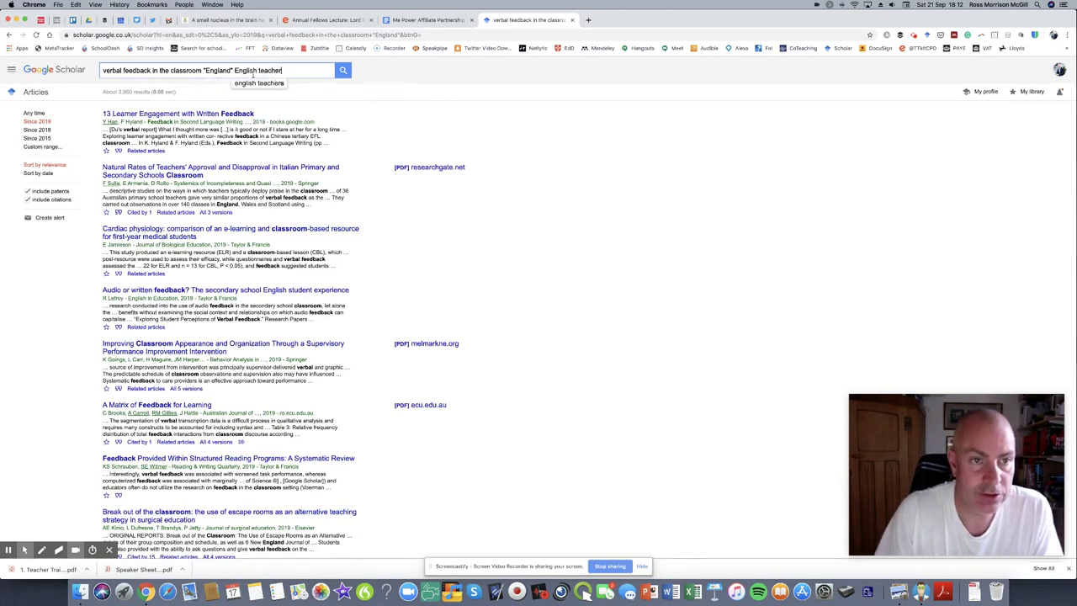
pyautogui.press('Return')
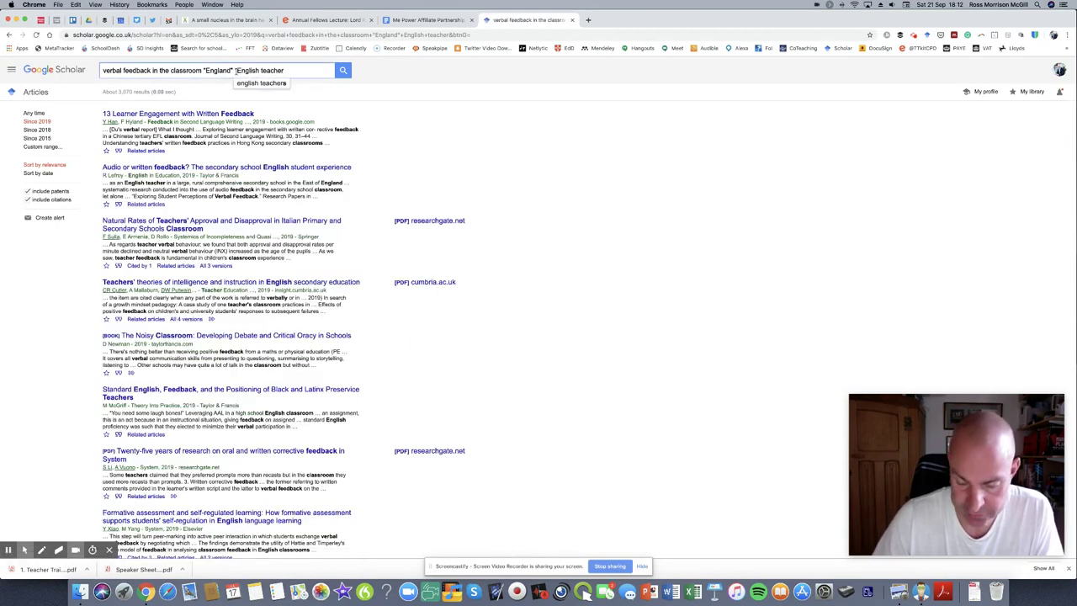
# - Change the last search words to the exact phrase "English teaching" in quotation marks, rerun the search and check the result count
pyautogui.press('BackSpace')
pyautogui.press('BackSpace')
pyautogui.write('ing')
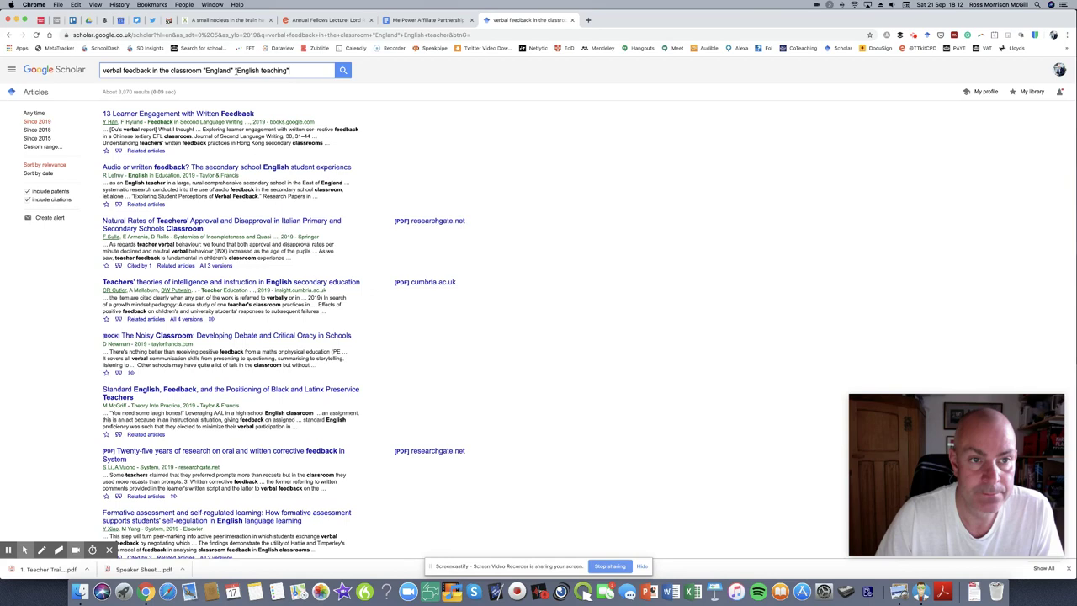
pyautogui.press('Return')
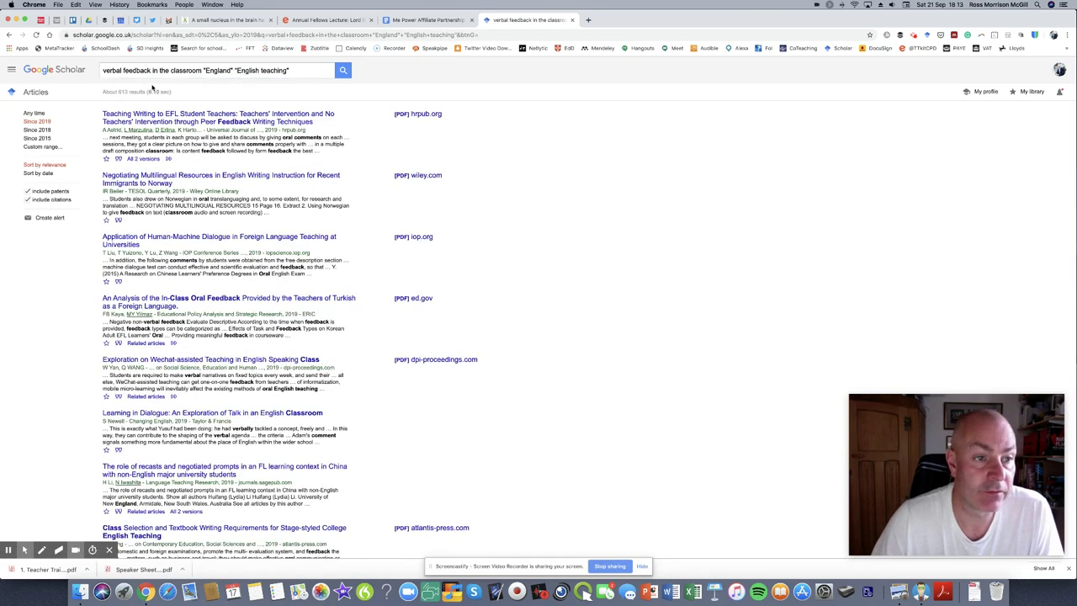
pyautogui.doubleClick(123, 91)
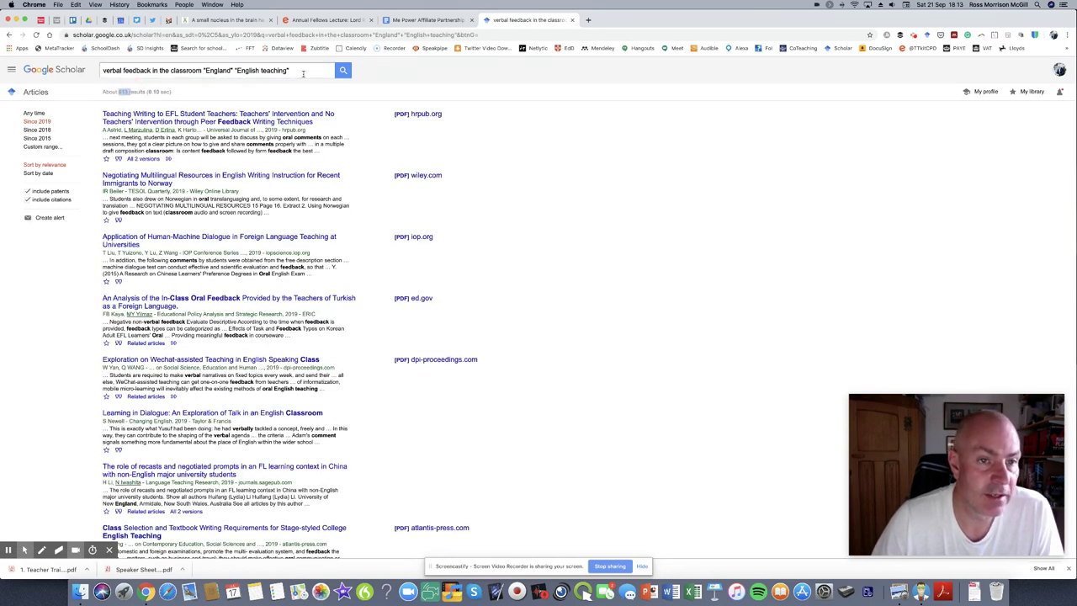
# - Try adding the exact phrase "live marking" to the search, and return to the previous results
pyautogui.click(303, 73)
pyautogui.write('"')
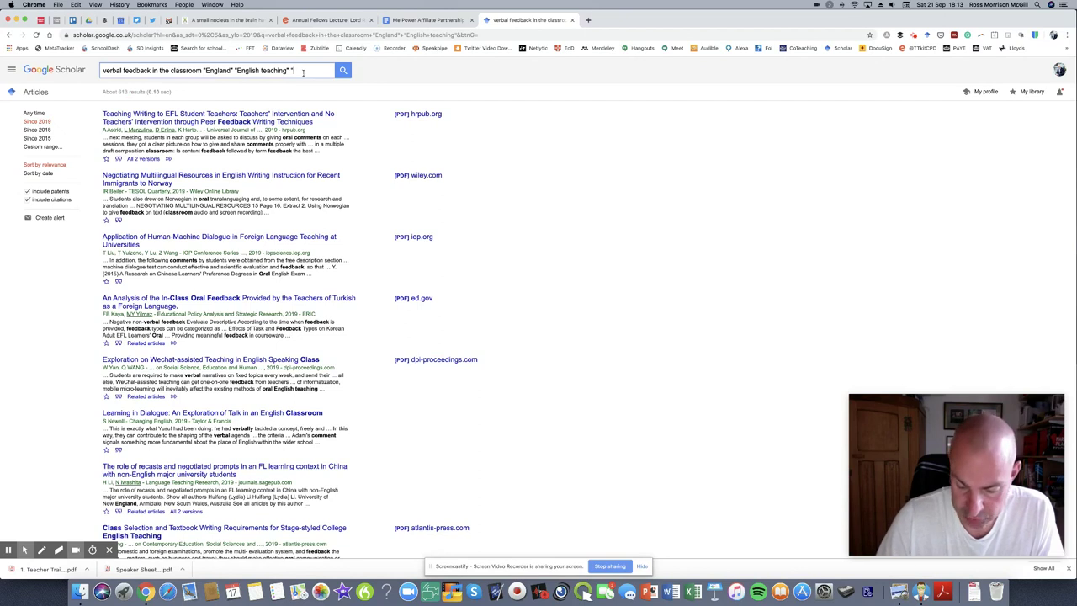
pyautogui.write('live marking"')
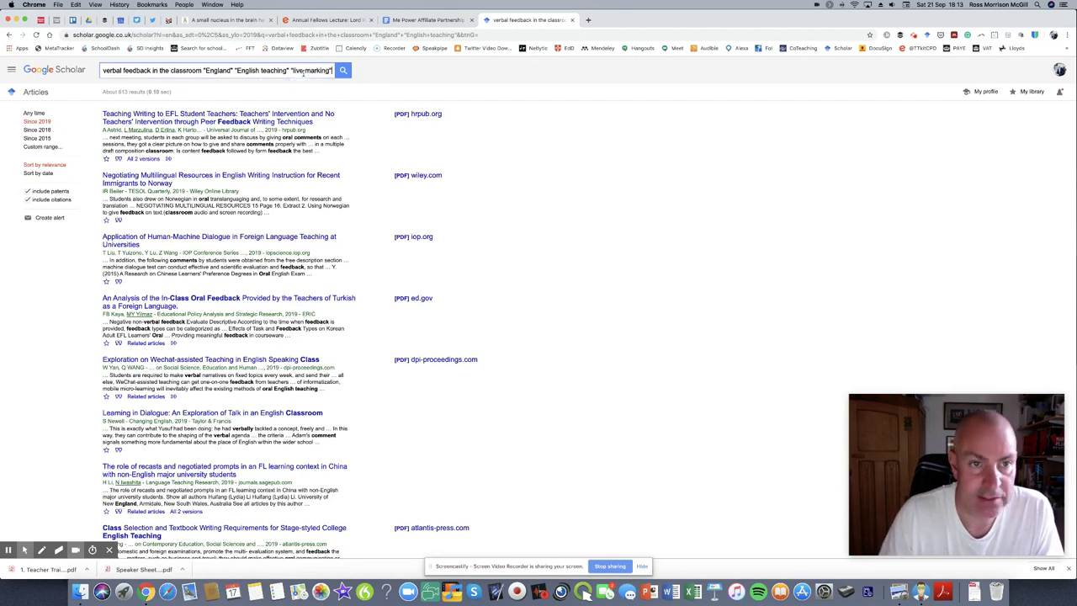
pyautogui.press('Return')
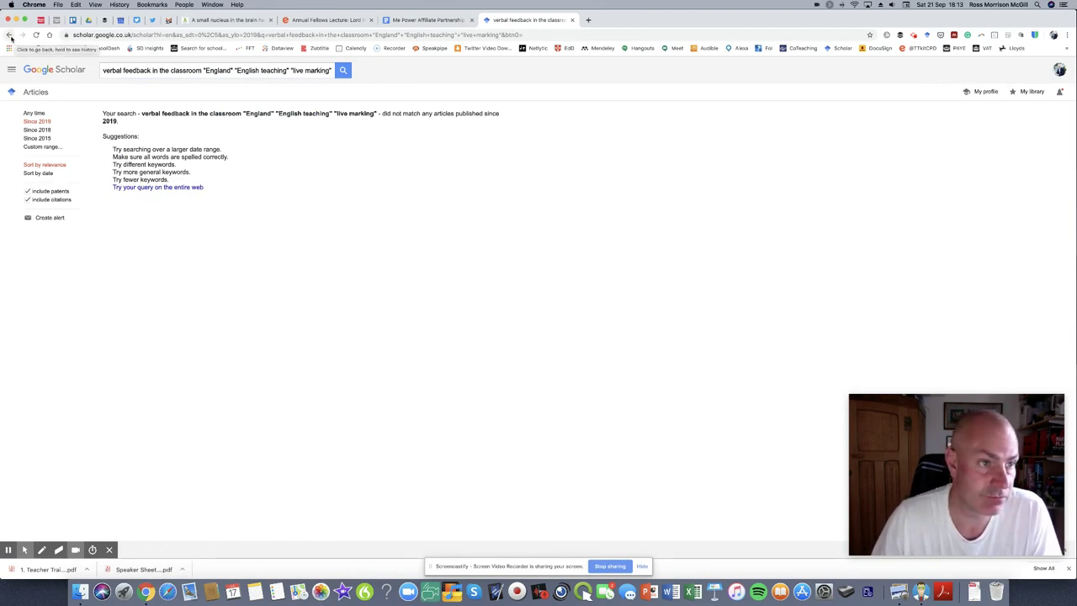
pyautogui.click(9, 34)
# - Add the quoted term "Macbeth" to the query after "English teaching" and run the search
pyautogui.click(299, 71)
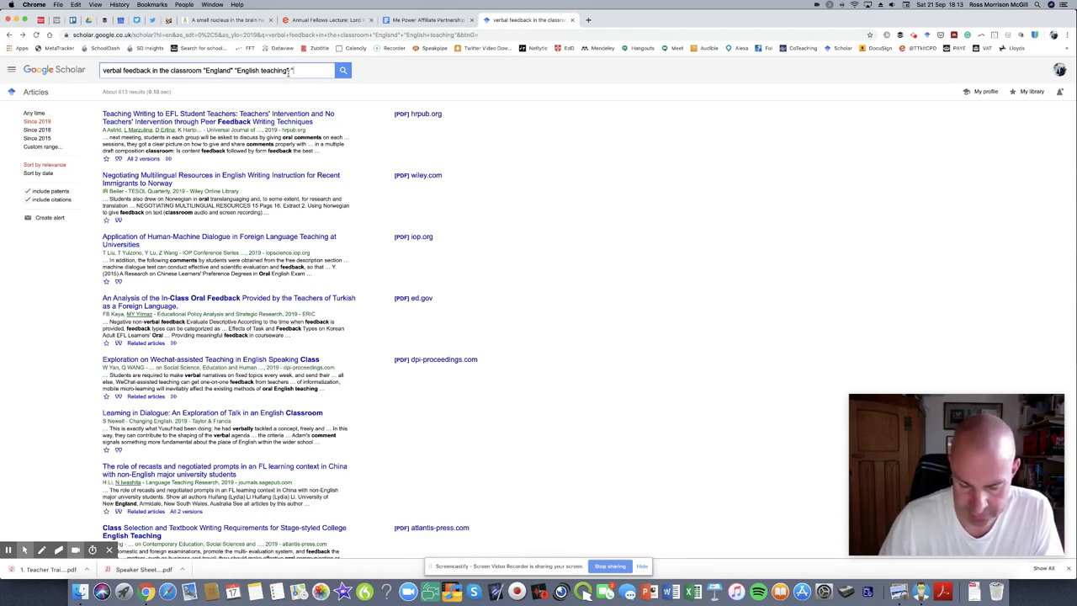
pyautogui.write('Ma')
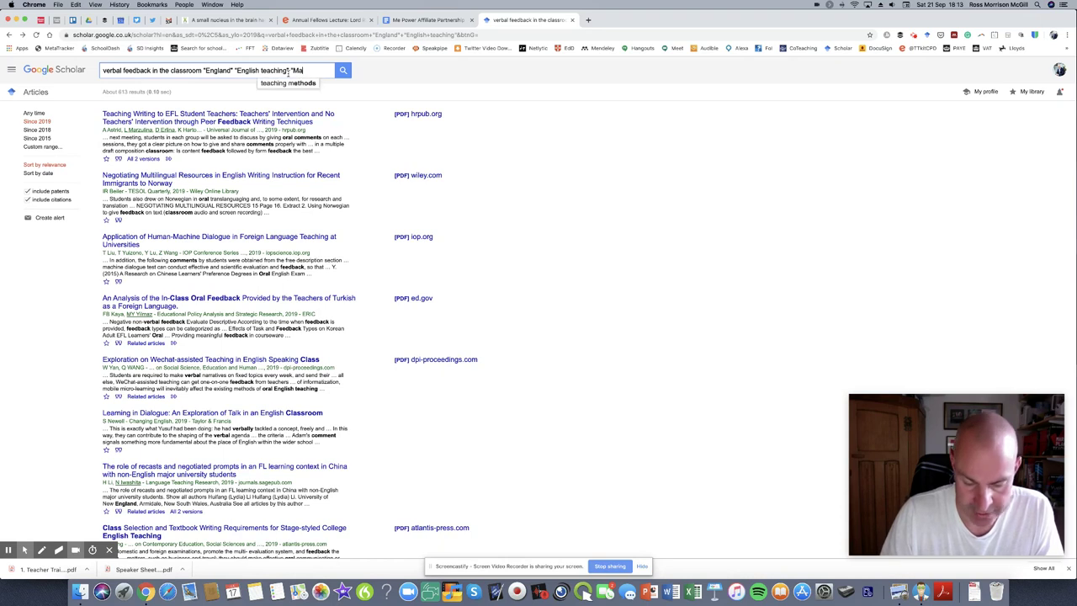
pyautogui.write('cbeth"')
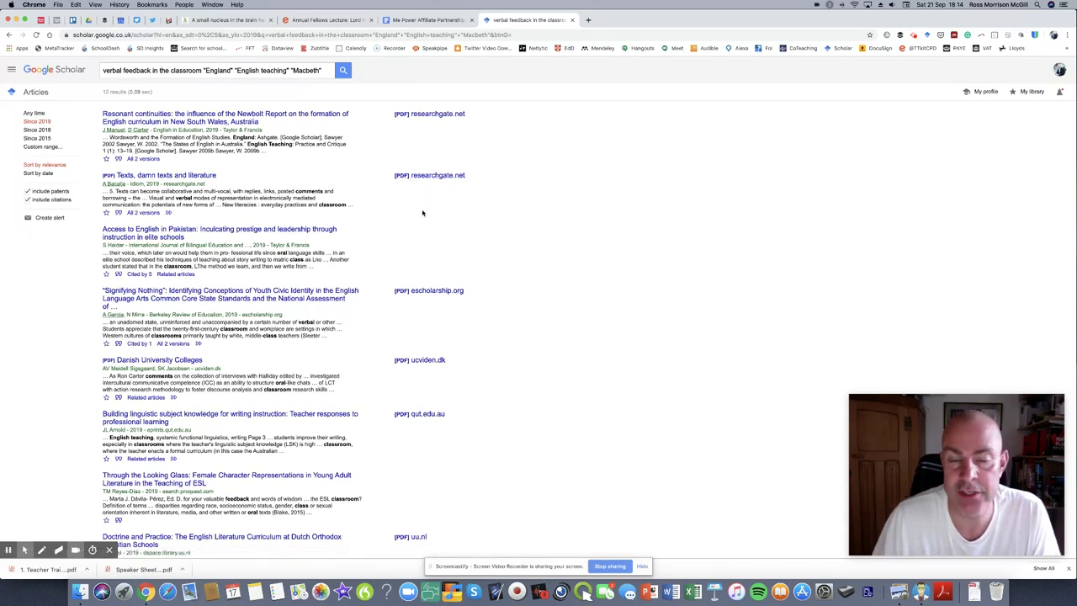
# - Open Pocket in a new browser tab, log in with the second listed Google account, and open the saved article "Blog (August 2016)"
pyautogui.click(587, 21)
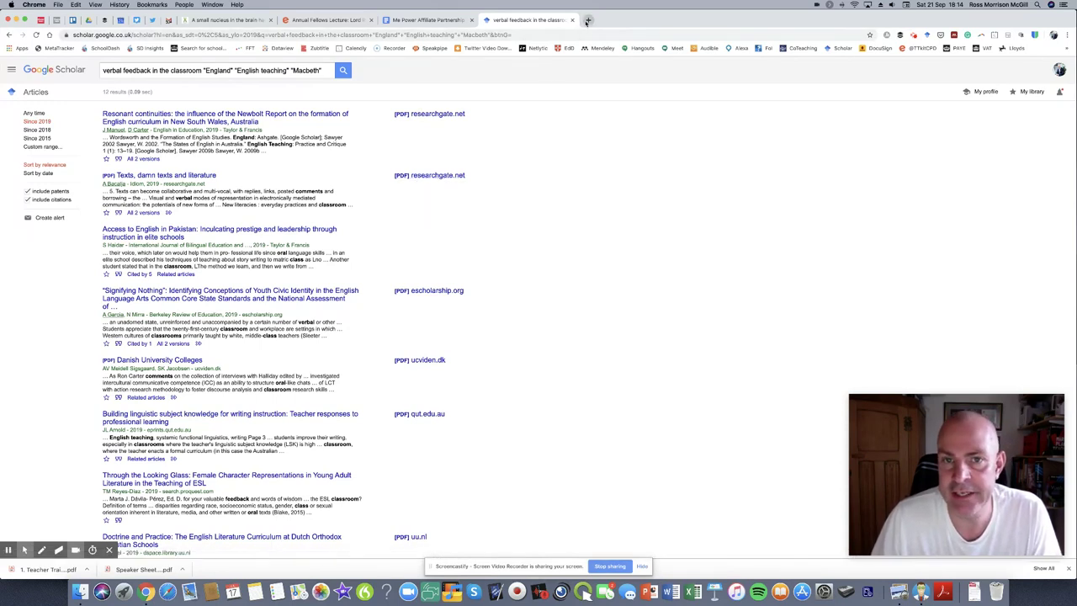
pyautogui.click(1067, 48)
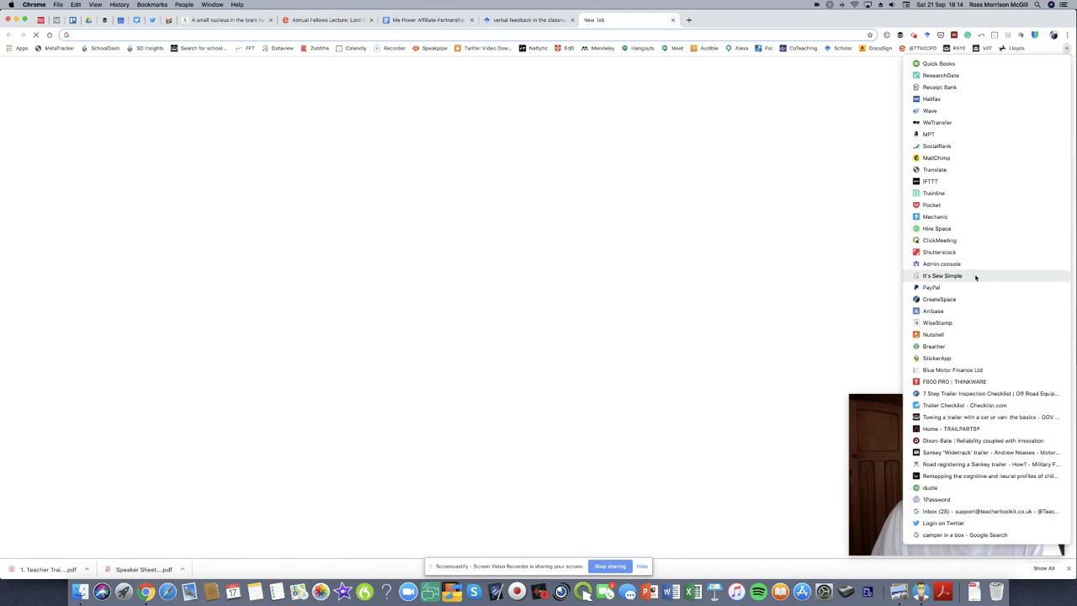
pyautogui.click(939, 204)
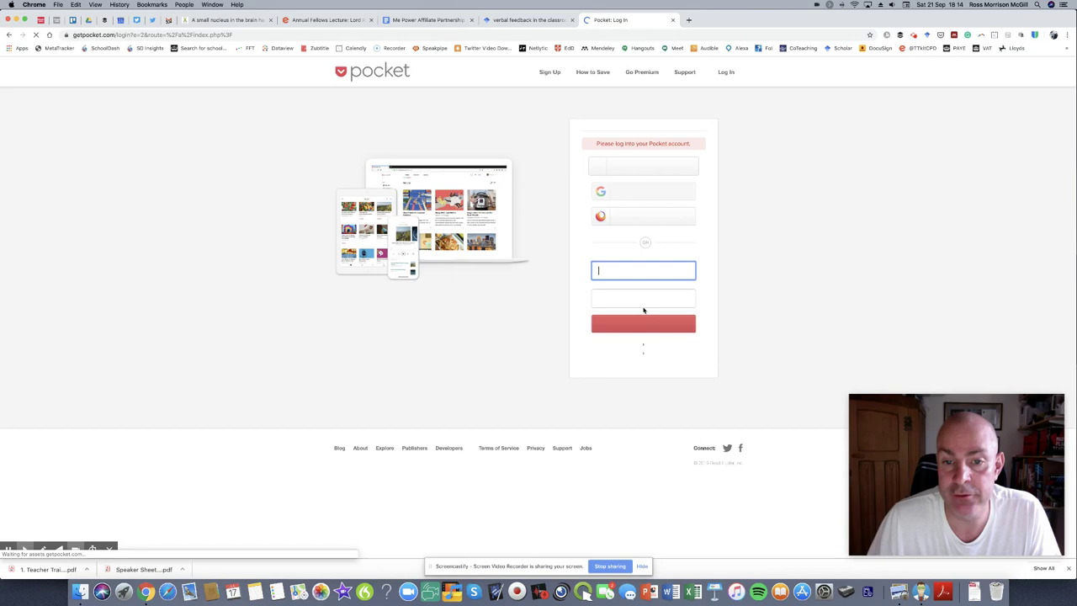
pyautogui.click(648, 206)
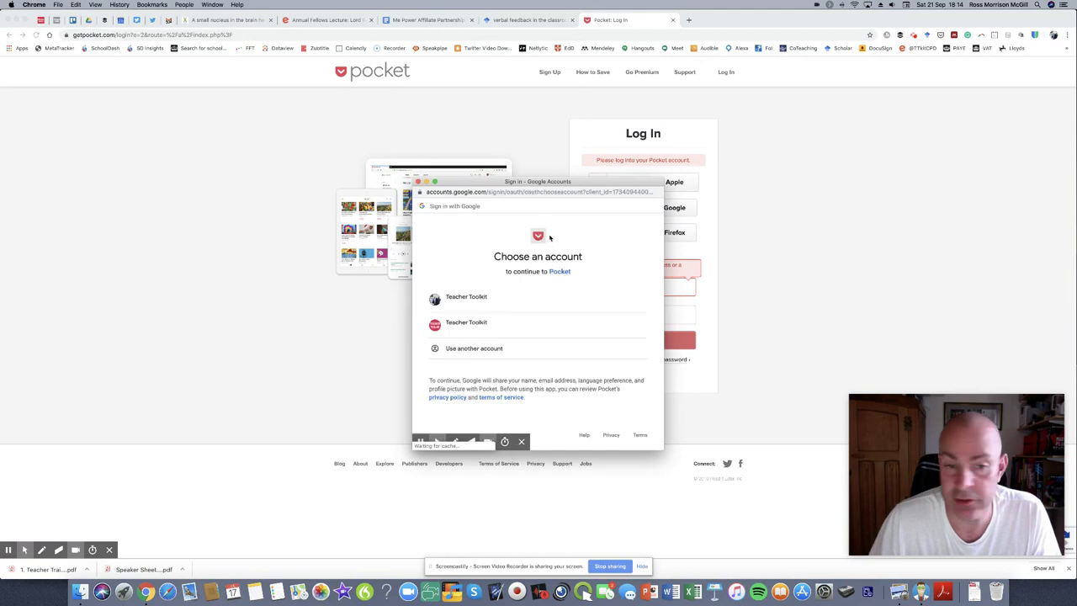
pyautogui.click(533, 321)
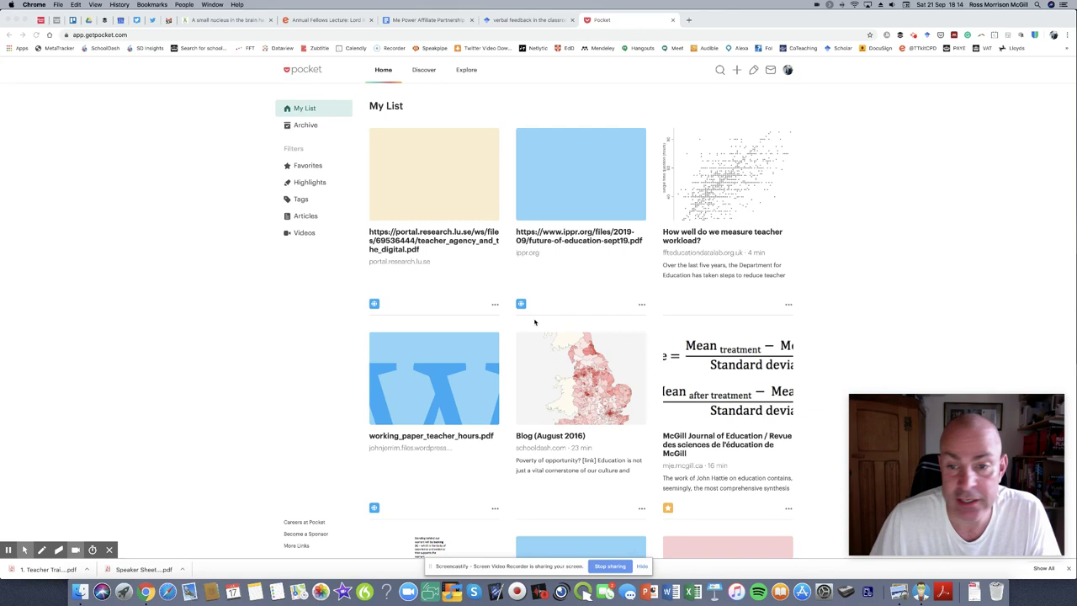
pyautogui.click(559, 384)
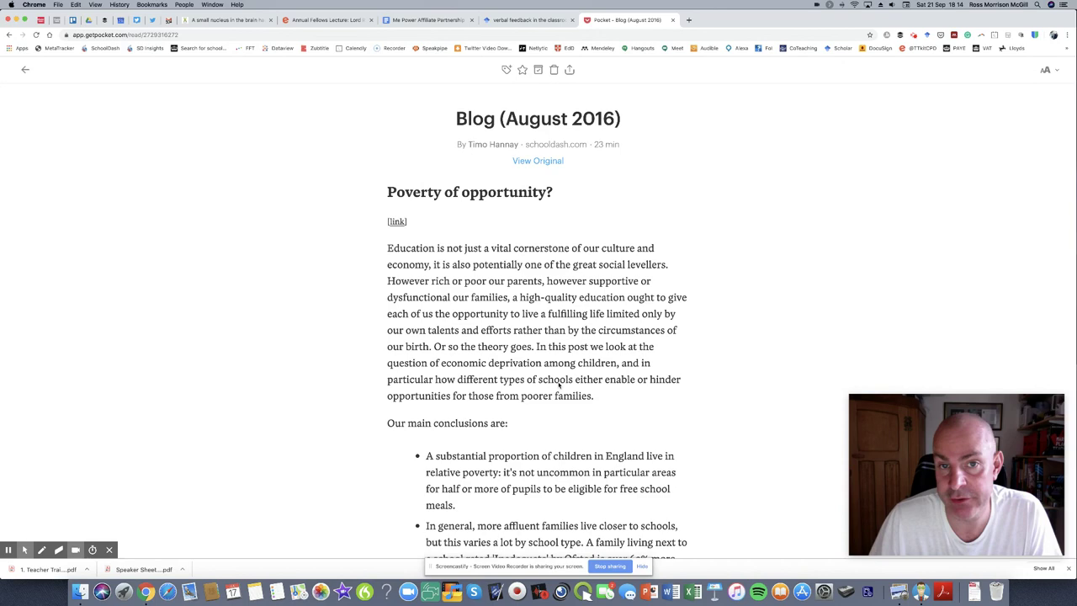
# - Save the Google Scholar results page to Pocket with the tag "scholar", and return to My List in Pocket to check the saved items
pyautogui.click(497, 23)
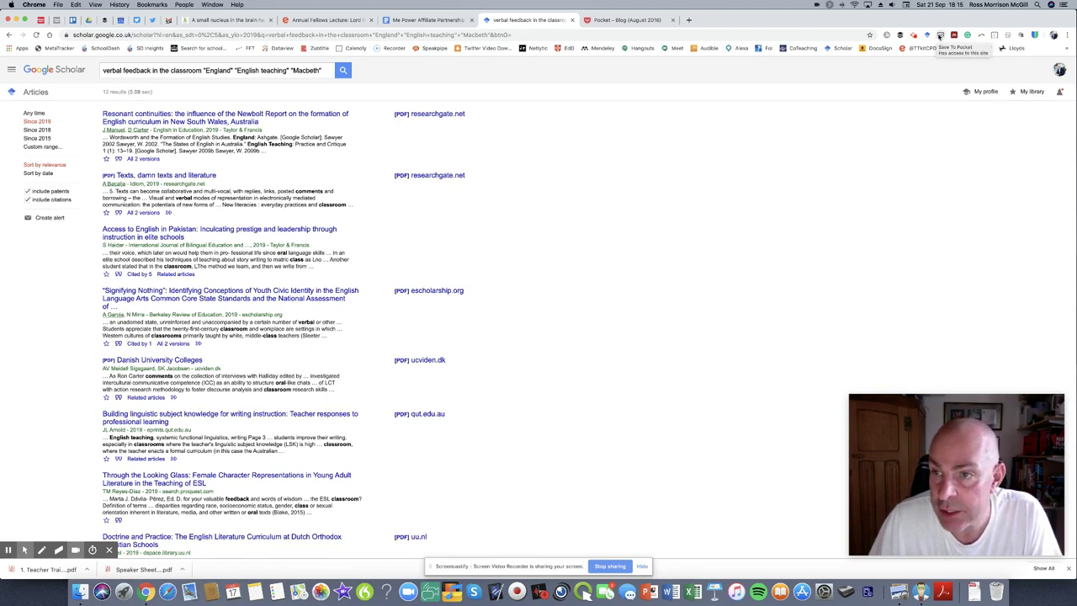
pyautogui.click(939, 36)
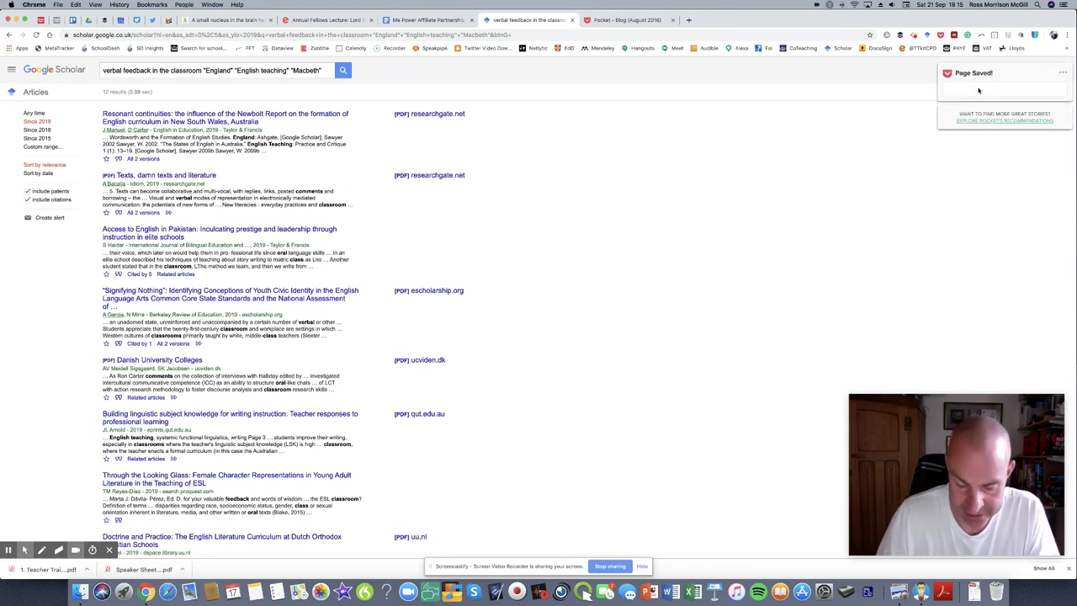
pyautogui.write('Scholar')
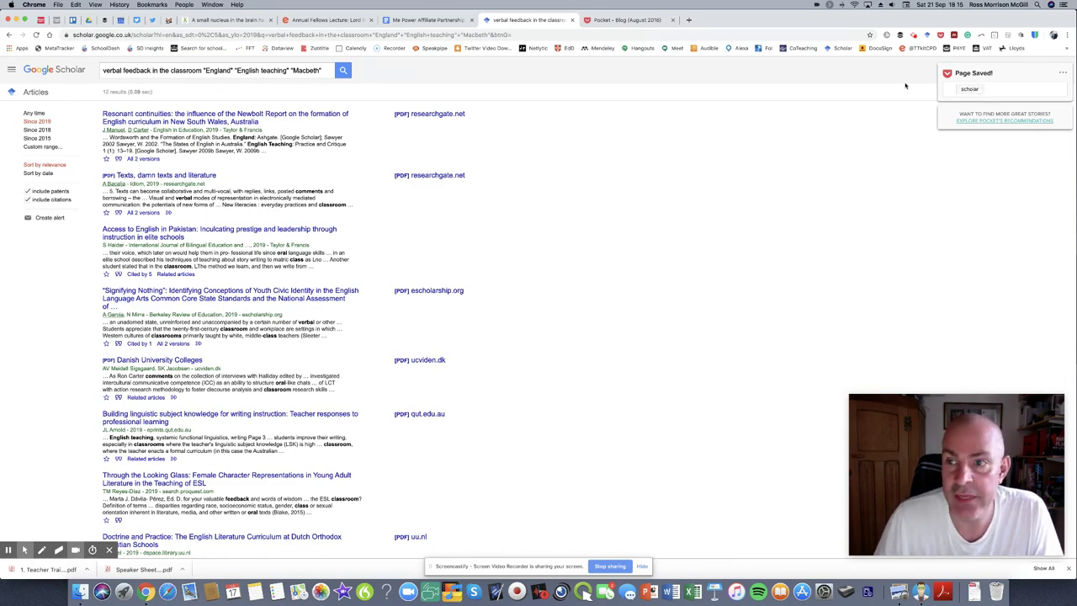
pyautogui.click(626, 20)
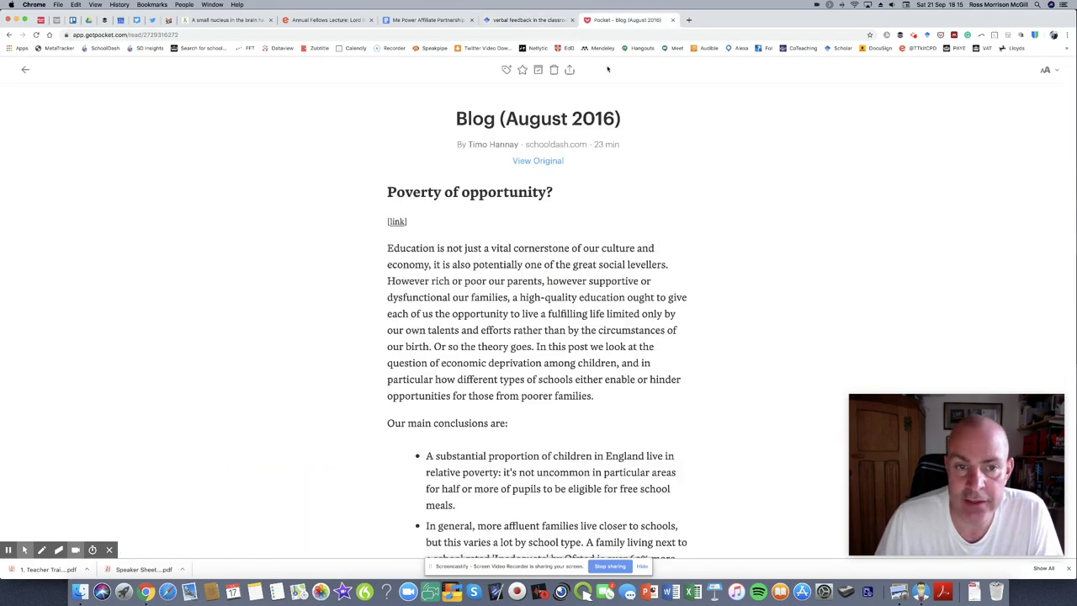
pyautogui.click(25, 70)
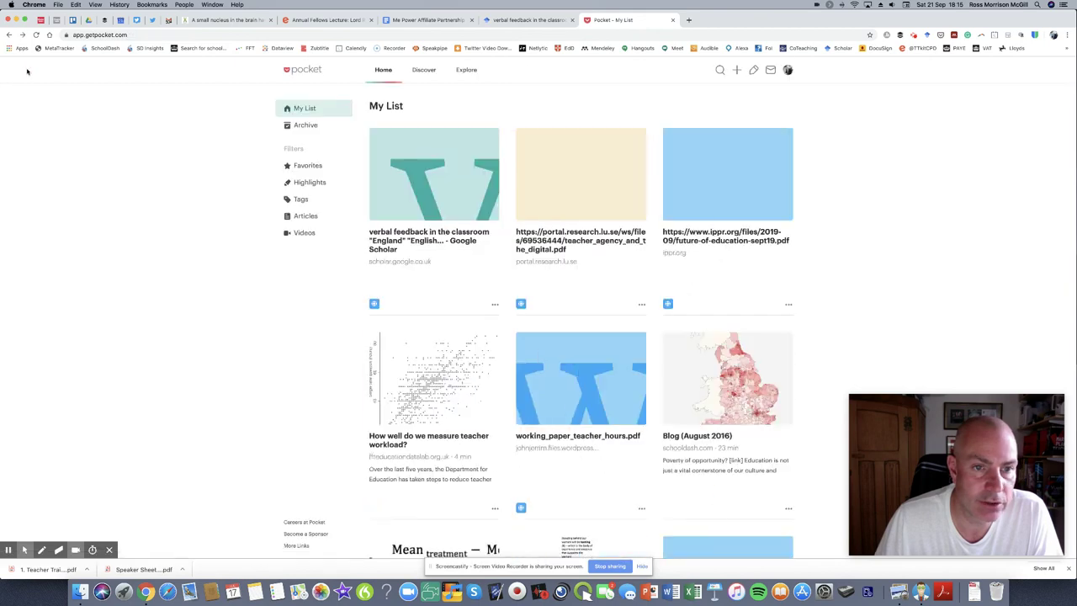